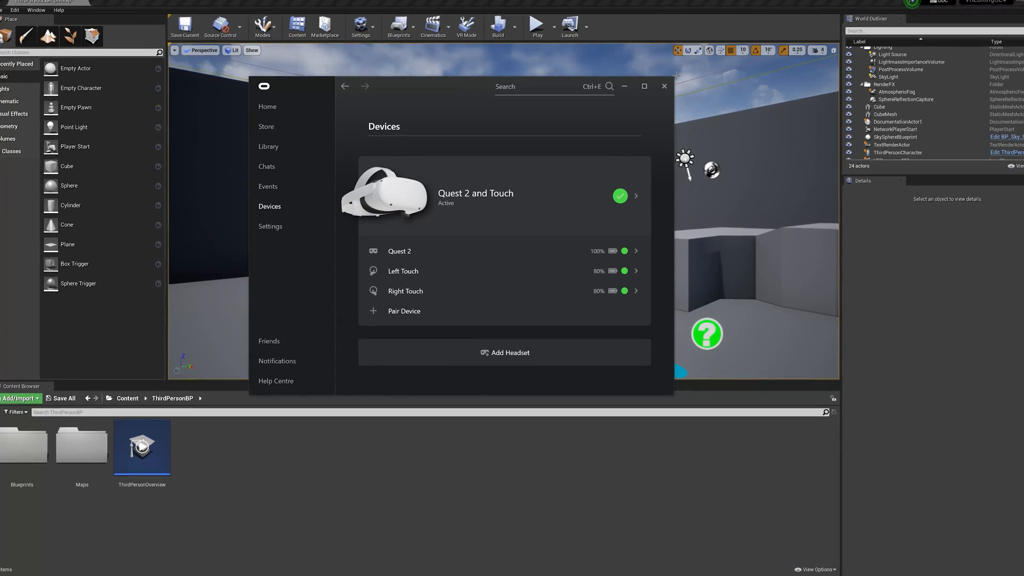
- Minimize the Oculus app and filter the editor plugins by "ocu" to check whether the Oculus VR plugin is enabled
left_click(627, 87)
left_click(11, 8)
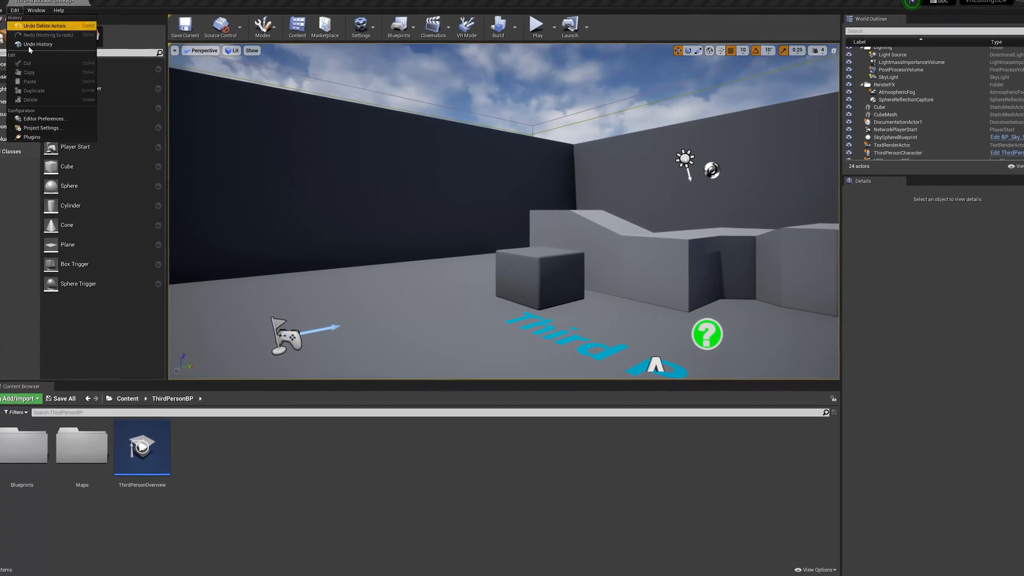
left_click(32, 138)
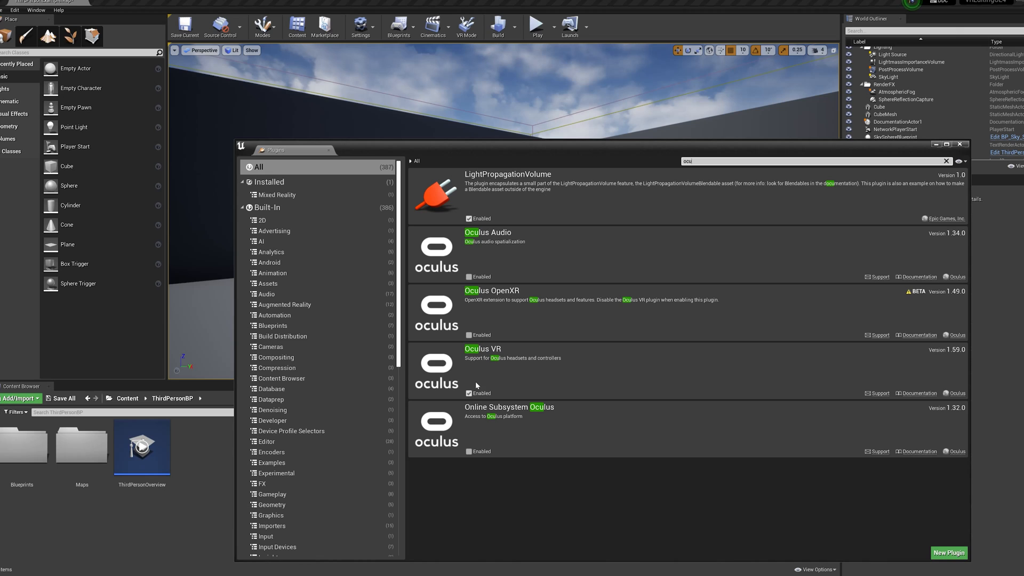
left_click(960, 144)
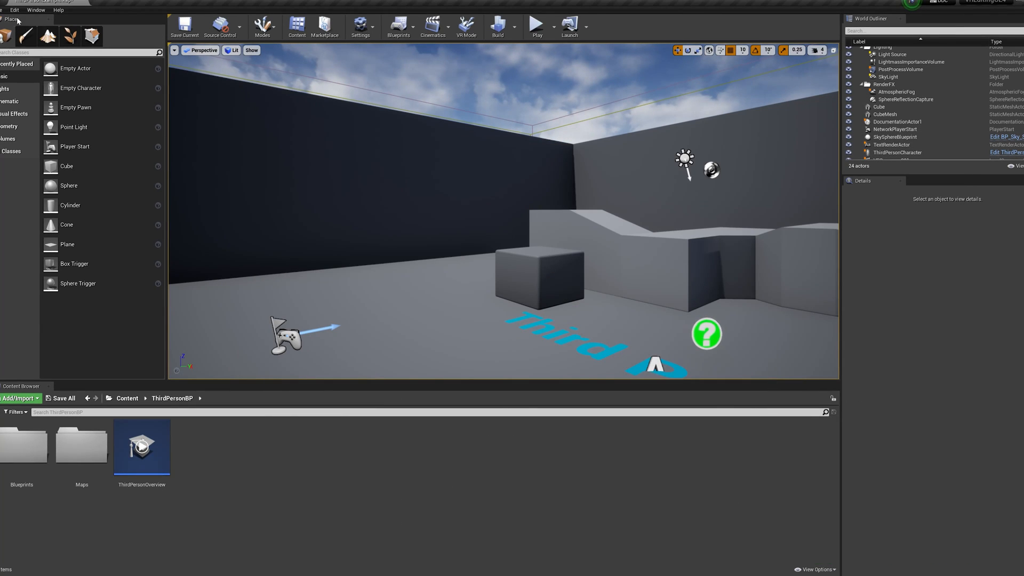
- Filter the project settings by "VR" to check whether Start in VR is enabled
left_click(15, 10)
left_click(32, 127)
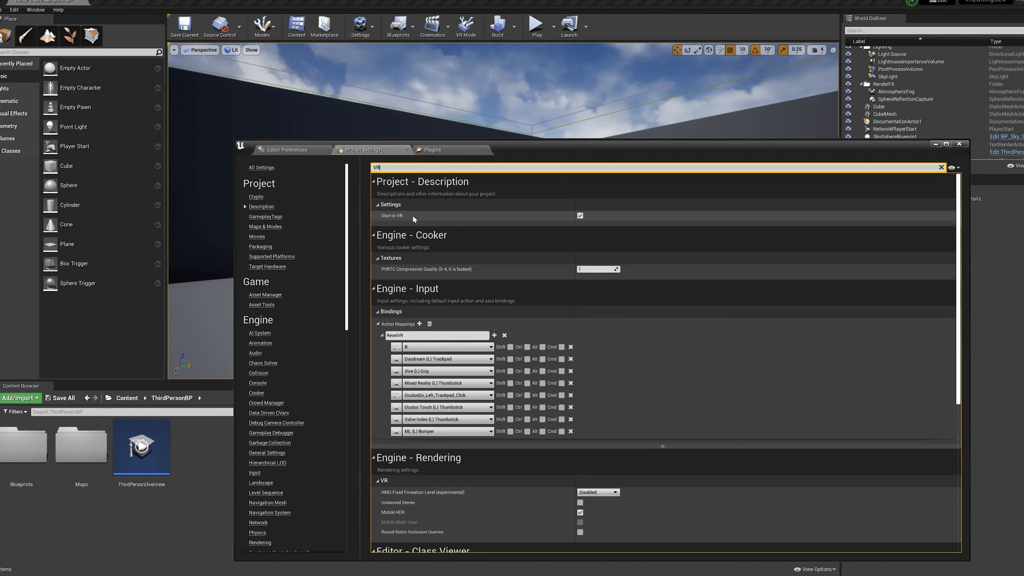
left_click_drag(837, 148, 700, 143)
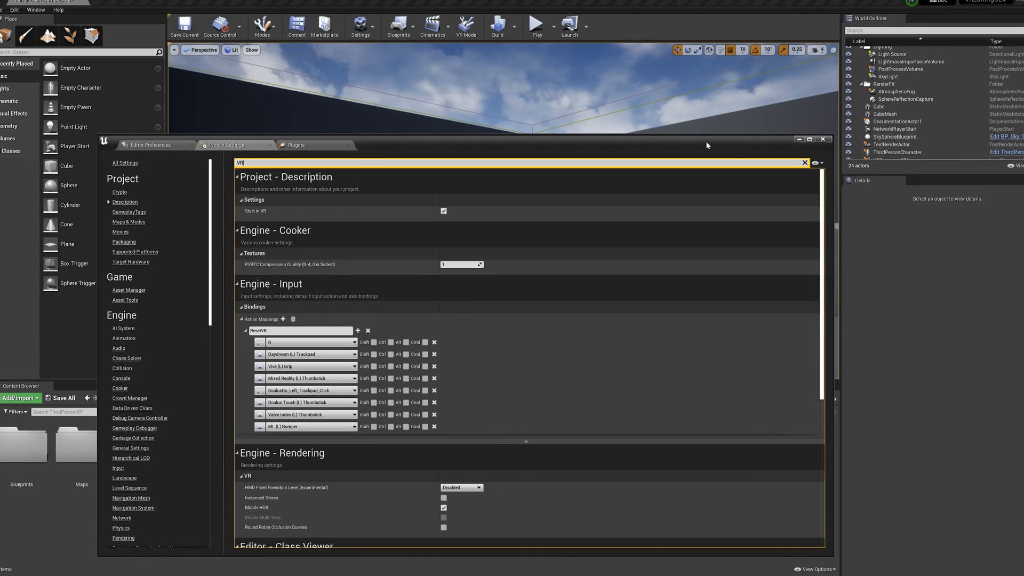
left_click(824, 141)
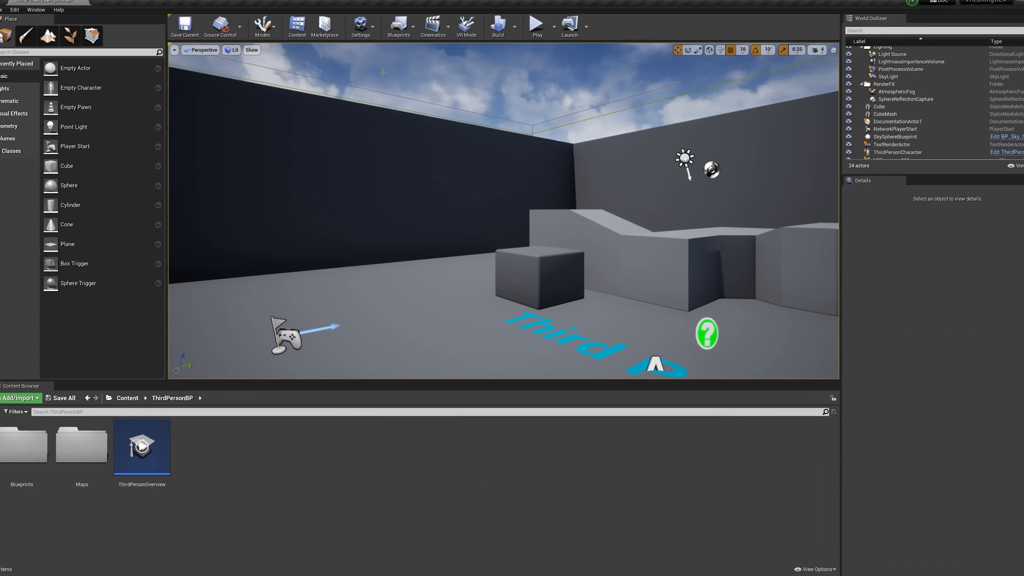
- Enter VR mode and move the large cube beside the Third Person floor text
left_click(466, 33)
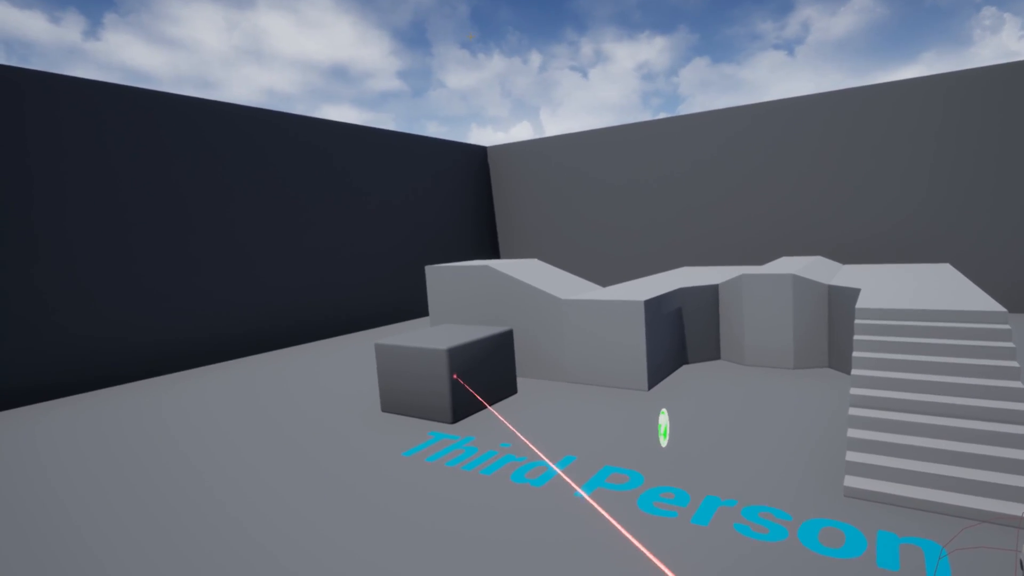
left_click(455, 378)
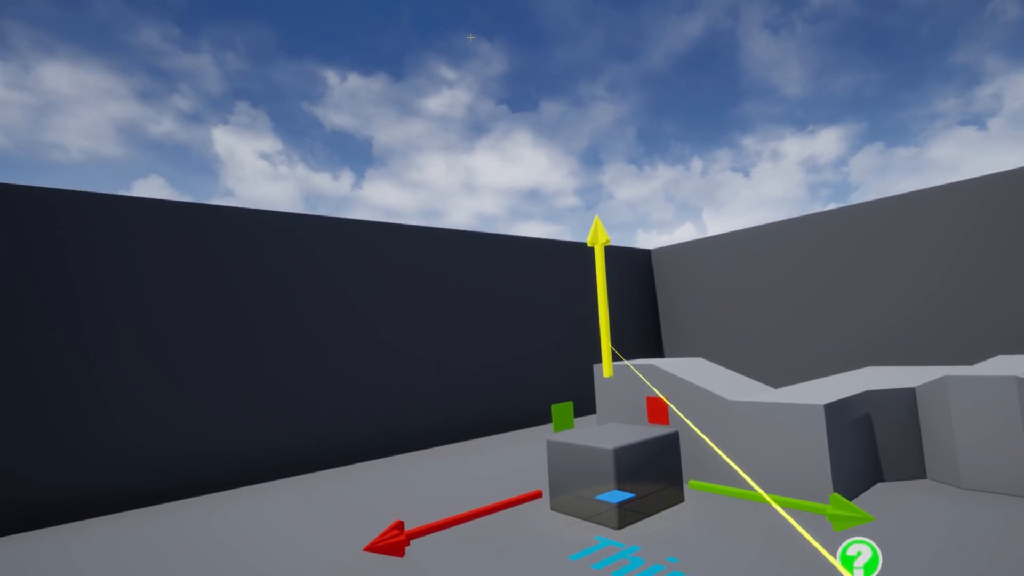
left_click_drag(611, 347, 549, 405)
left_click_drag(638, 489, 559, 410)
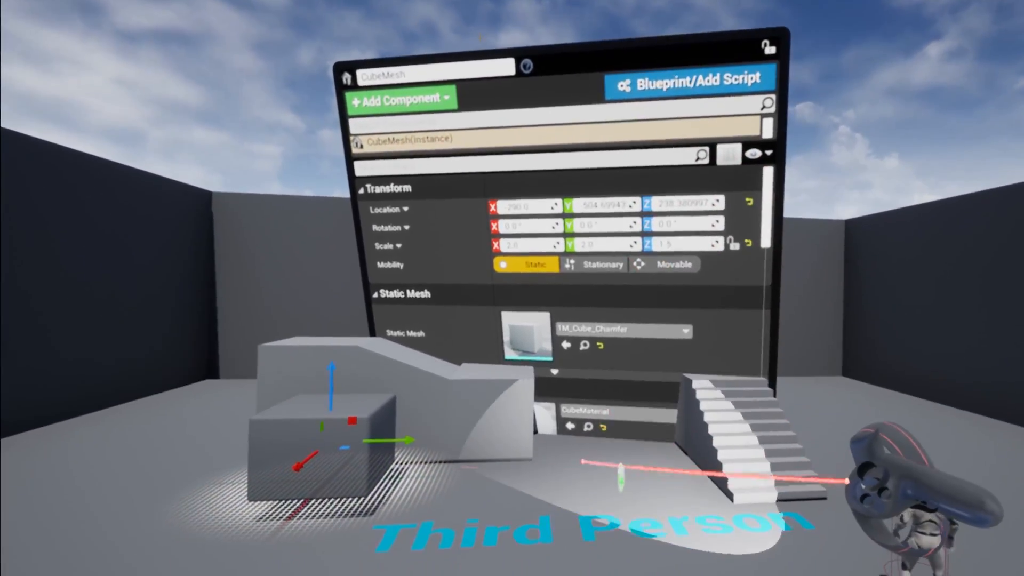
- Reposition the floating Details window of the large cube and set the cube's Z scale to 1.43
left_click(583, 462)
left_click_drag(633, 429, 953, 234)
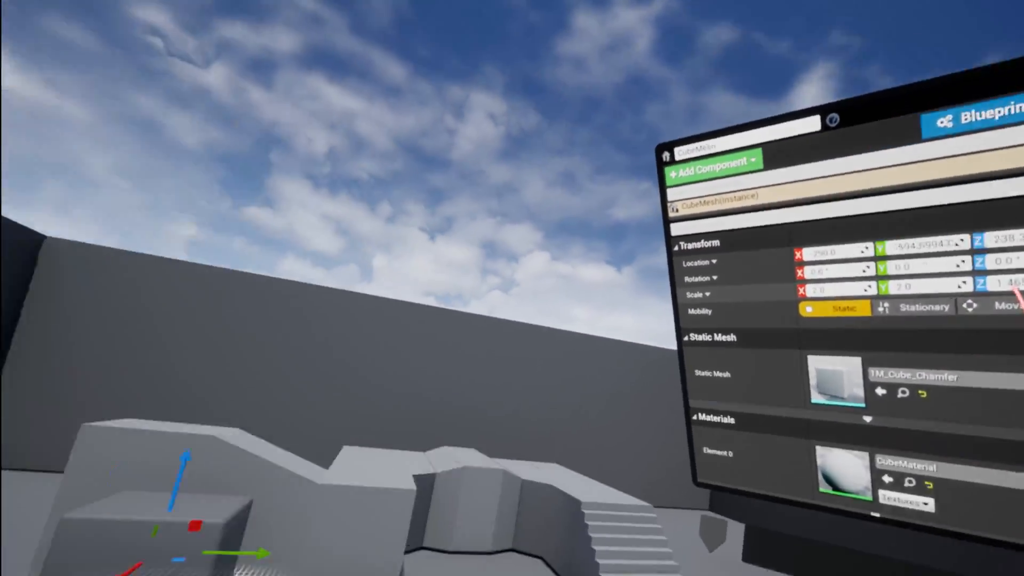
left_click_drag(1013, 293, 762, 271)
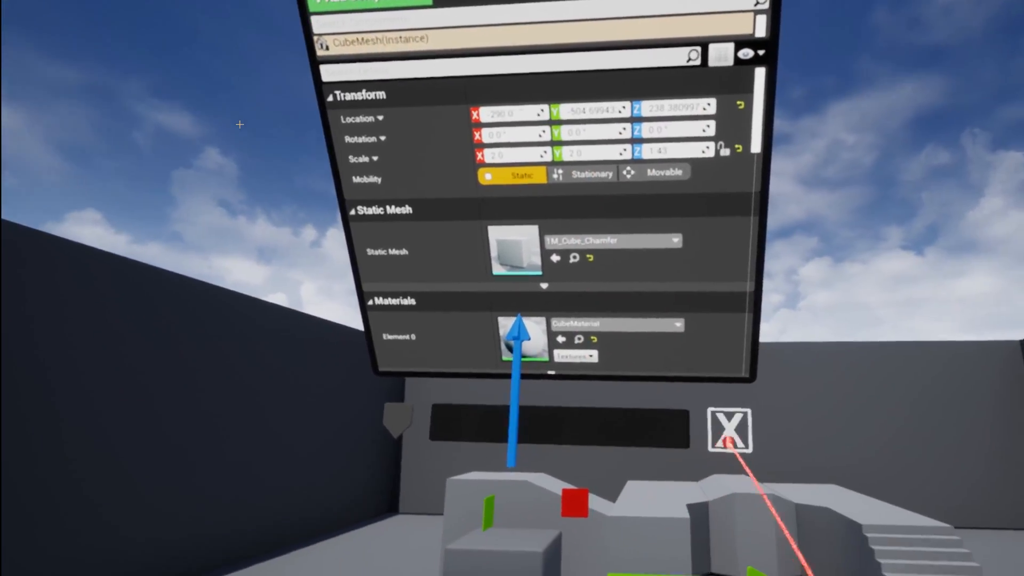
- Place the 1M_Cube mesh from the Content folder in the level, between the dark wall and the large cube
left_click(729, 442)
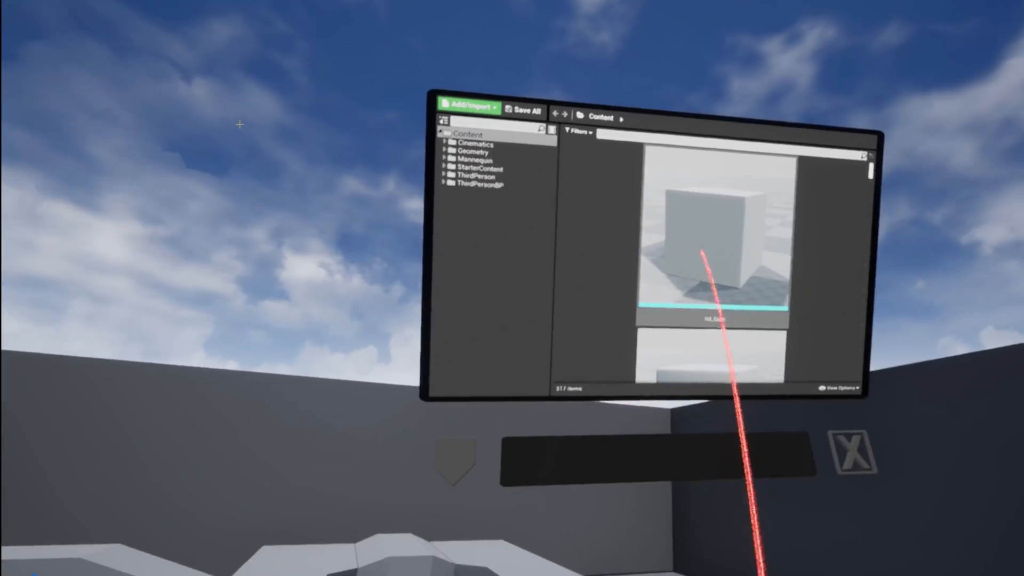
left_click_drag(712, 215, 663, 371)
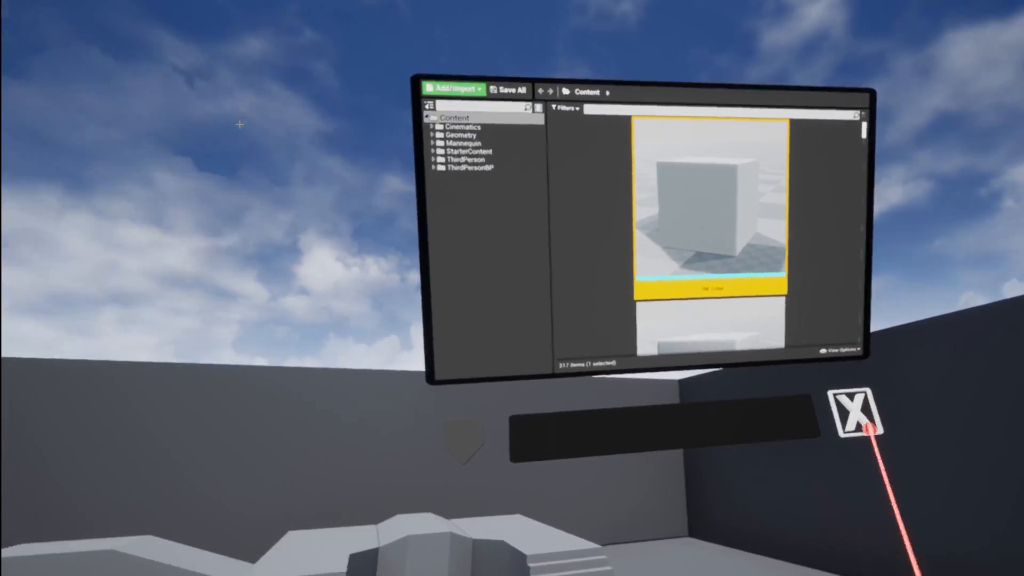
left_click(868, 429)
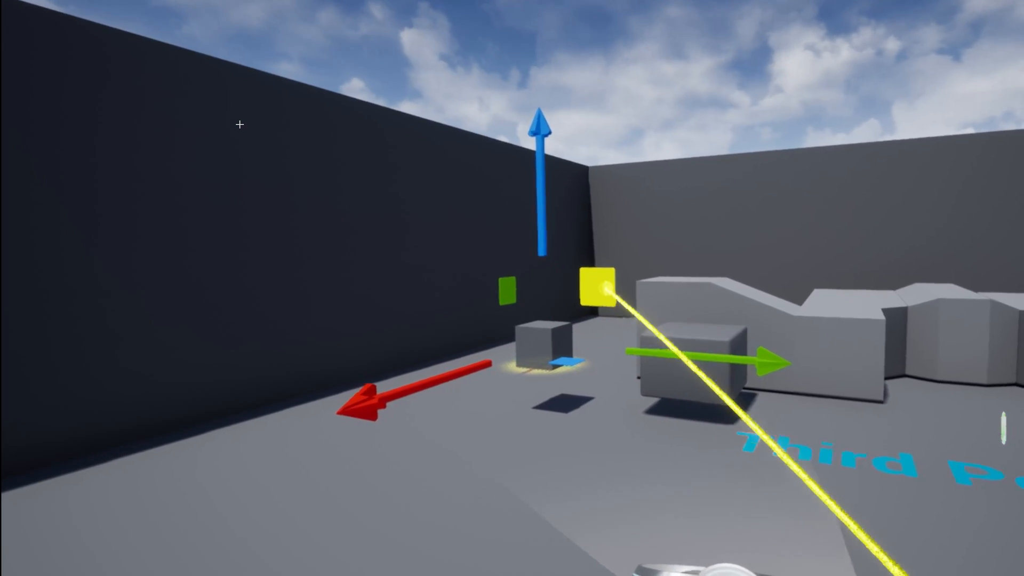
left_click_drag(607, 289, 585, 280)
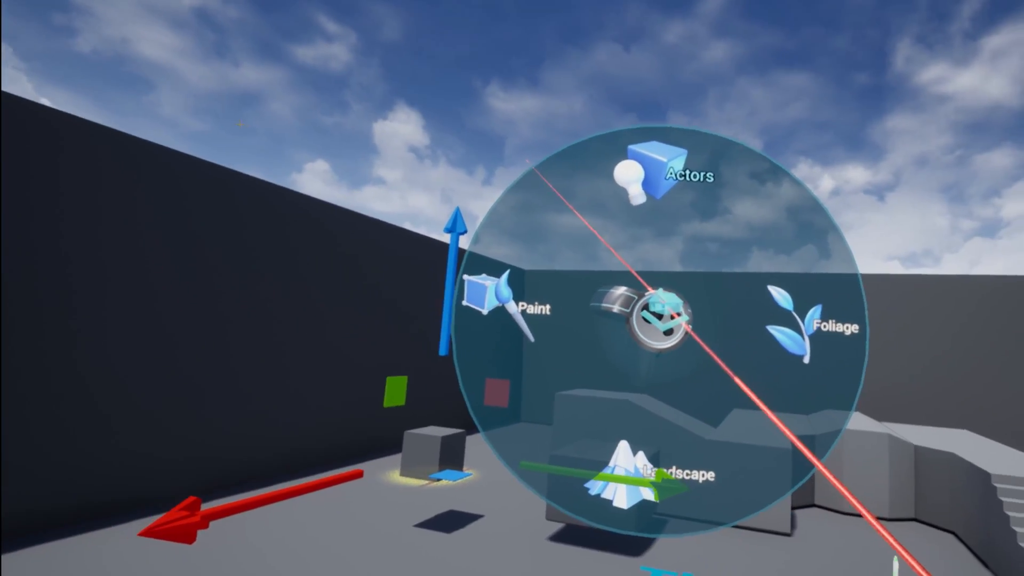
- Duplicate the small cube and move the copy away from the original
left_click(662, 321)
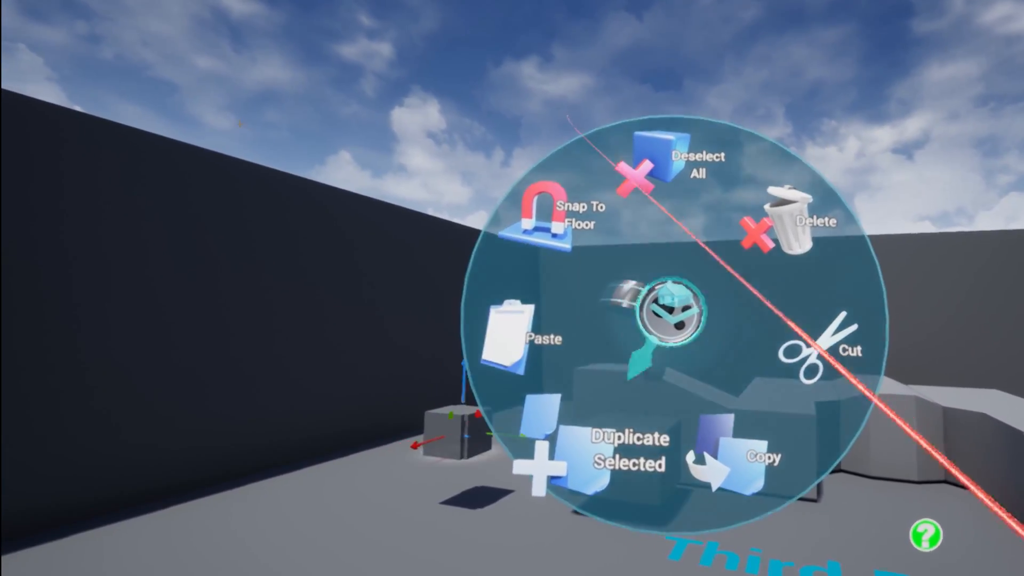
left_click(630, 450)
left_click_drag(645, 373, 750, 353)
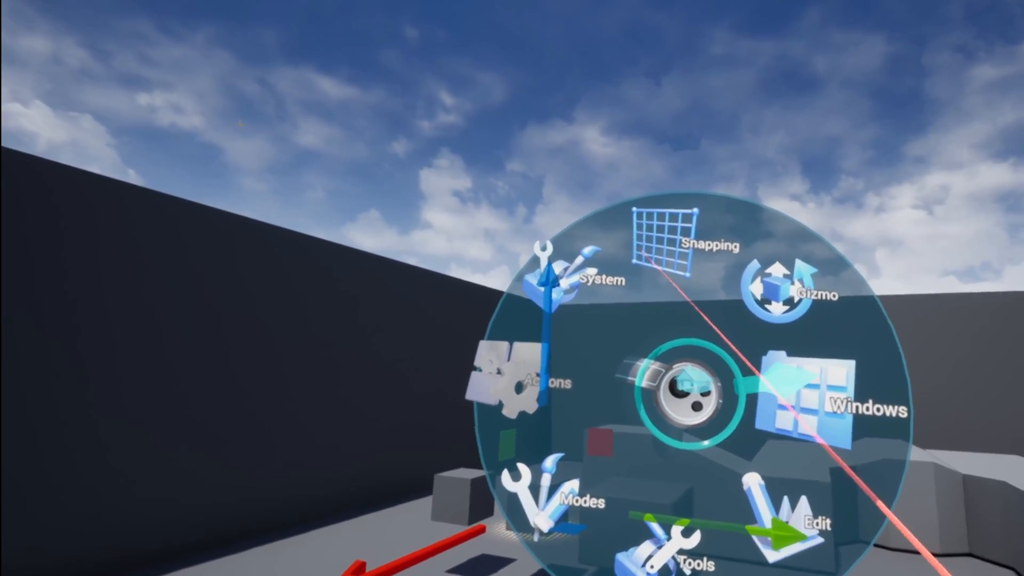
- Assign the M_Ground_Grass material to Element 0 of the duplicated cube through its Details window
left_click(795, 401)
left_click(676, 236)
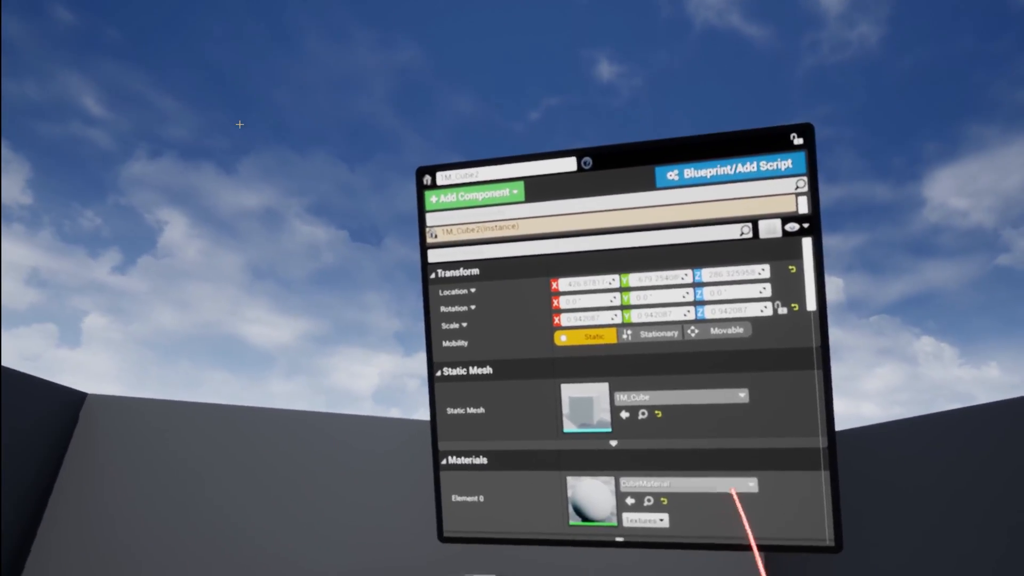
left_click(705, 240)
scroll(731, 406, "down", 1)
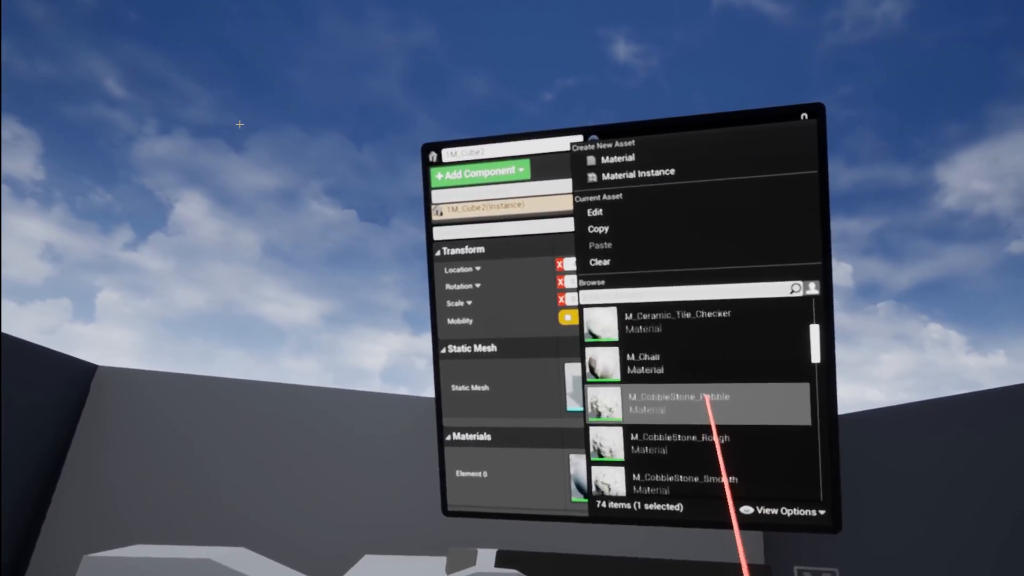
scroll(710, 408, "down", 4)
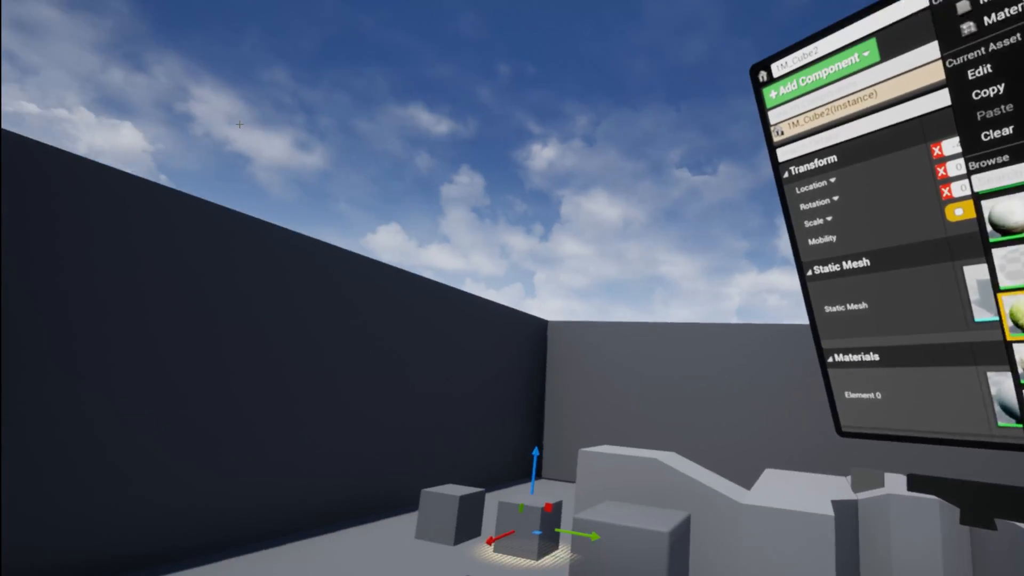
left_click(1013, 317)
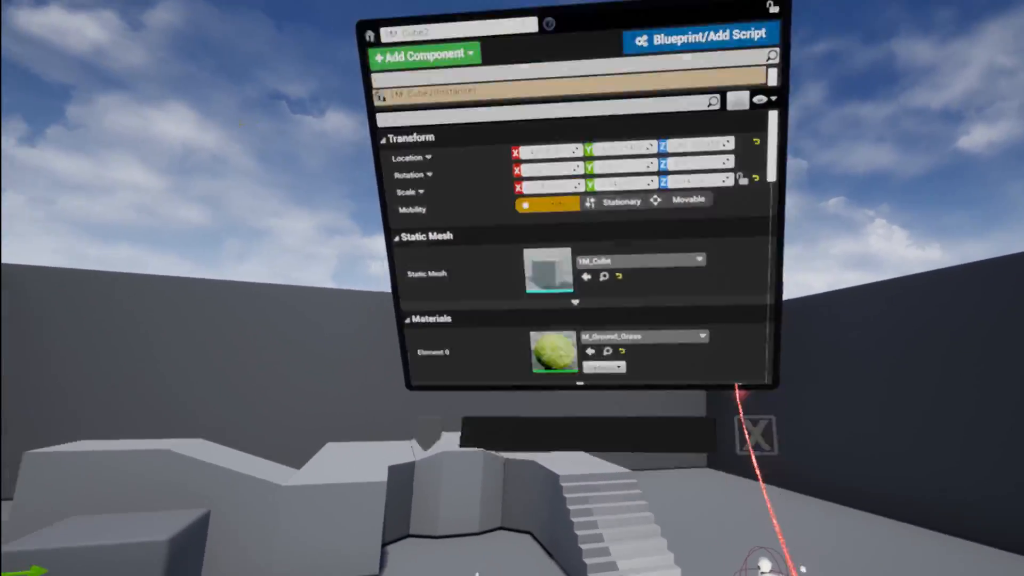
left_click(751, 462)
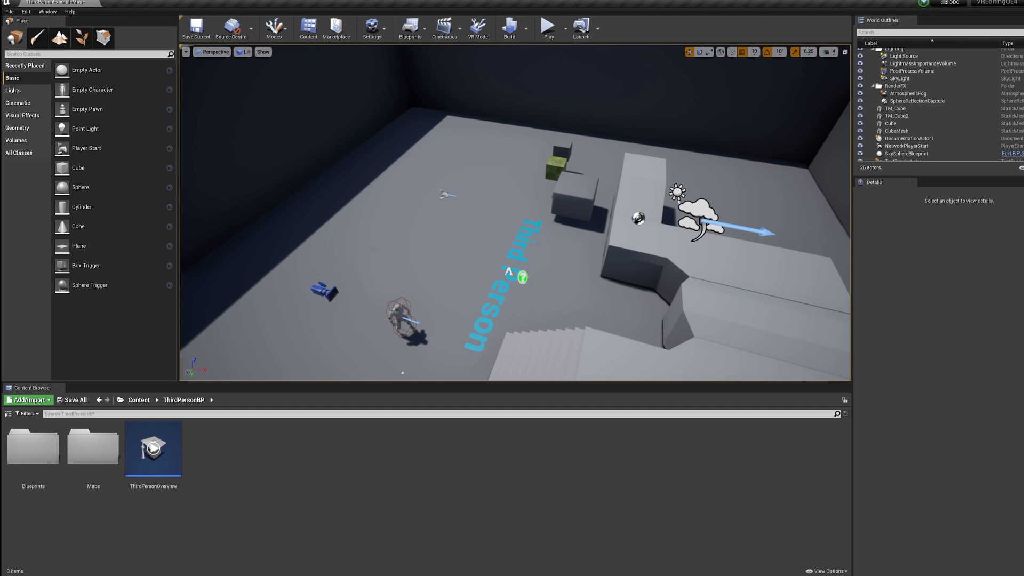
- Filter the editor preferences by "legac" to check the Enable Legacy Editor Mode UI option, and minimize the preferences window
left_click(26, 11)
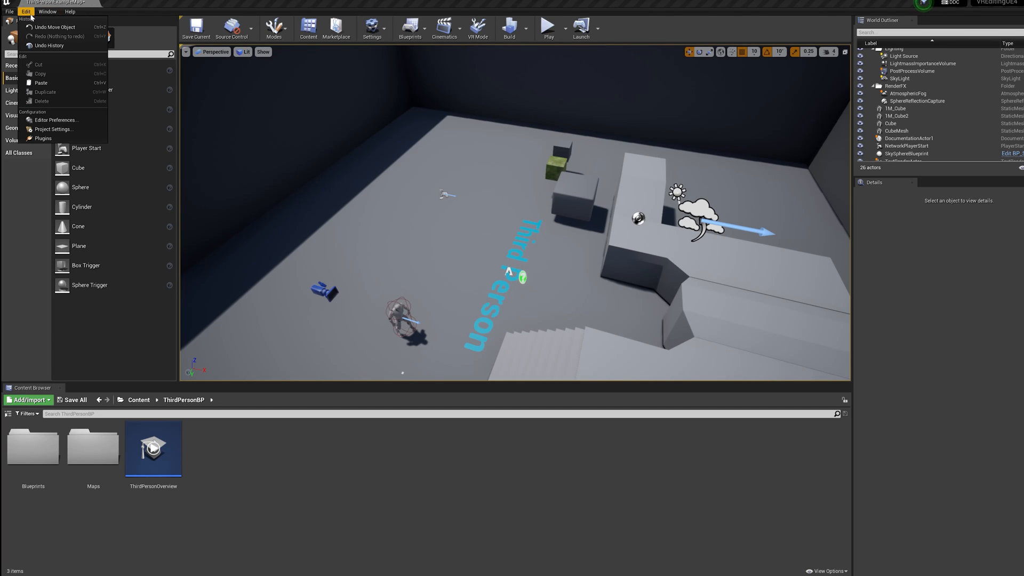
left_click(47, 121)
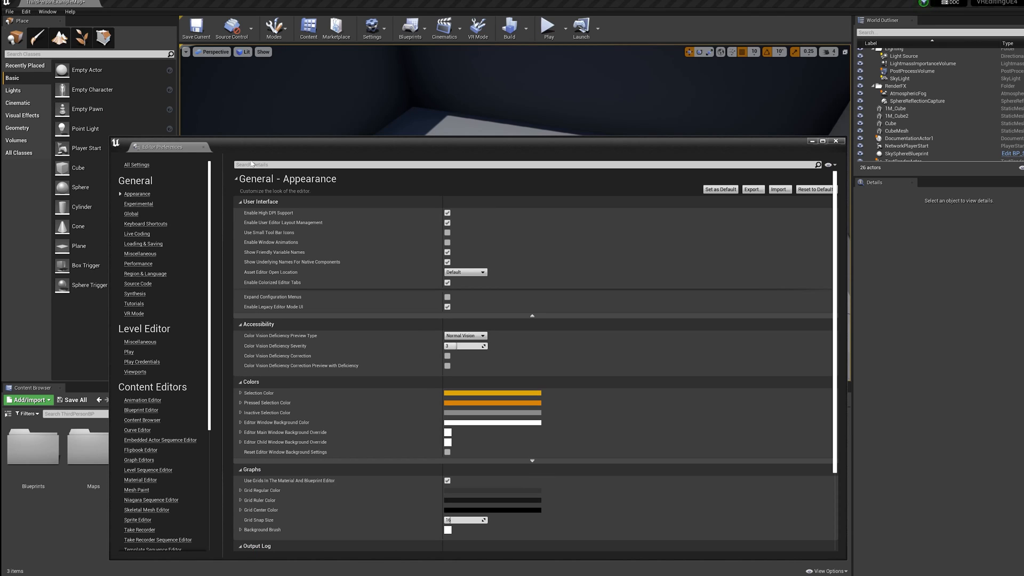
type("legac")
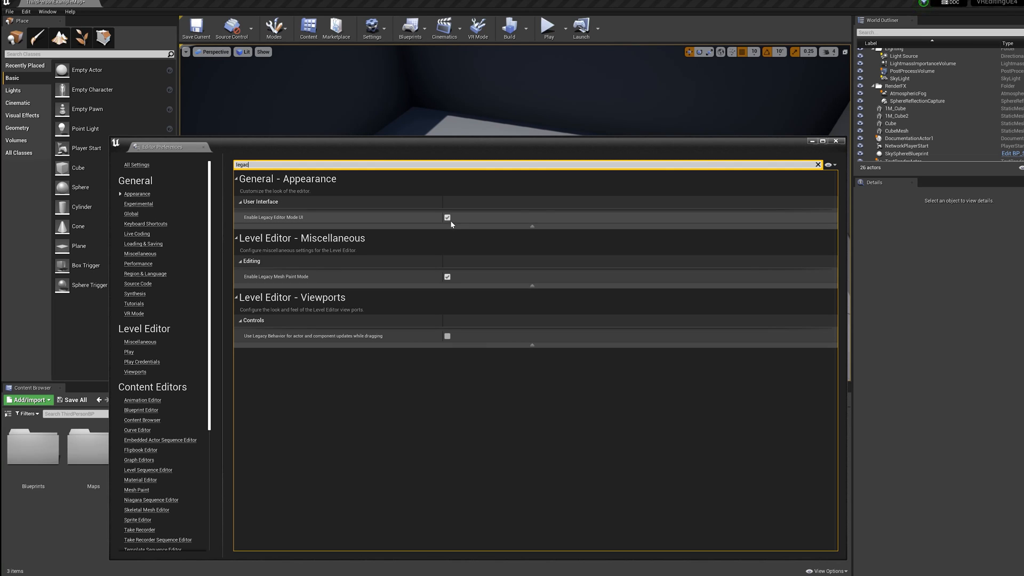
left_click(813, 141)
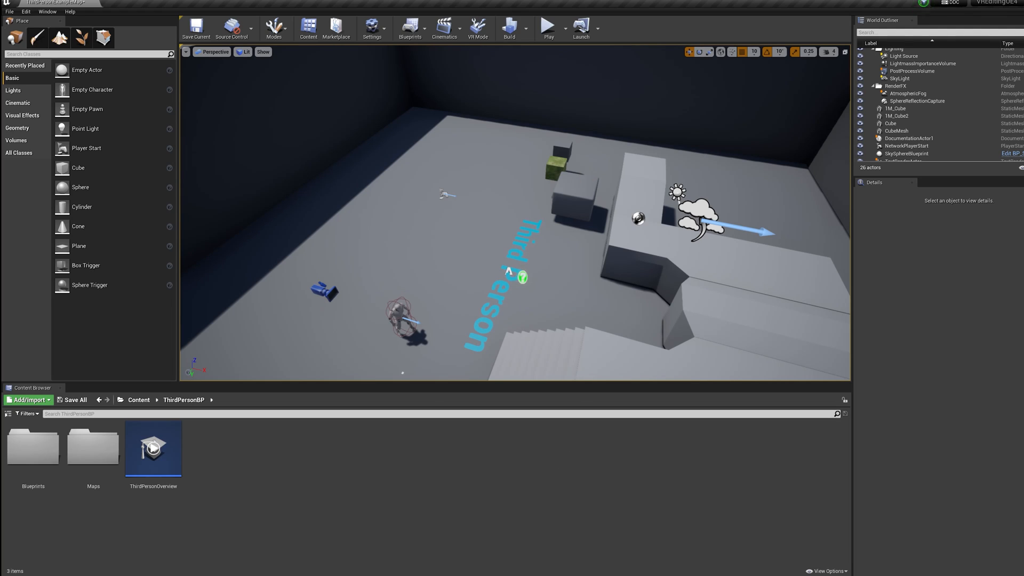
- Switch to the Epic Games Launcher, launch UE5 Early Access, and enter VR mode in the Third Person example level
mouse_move(527, 575)
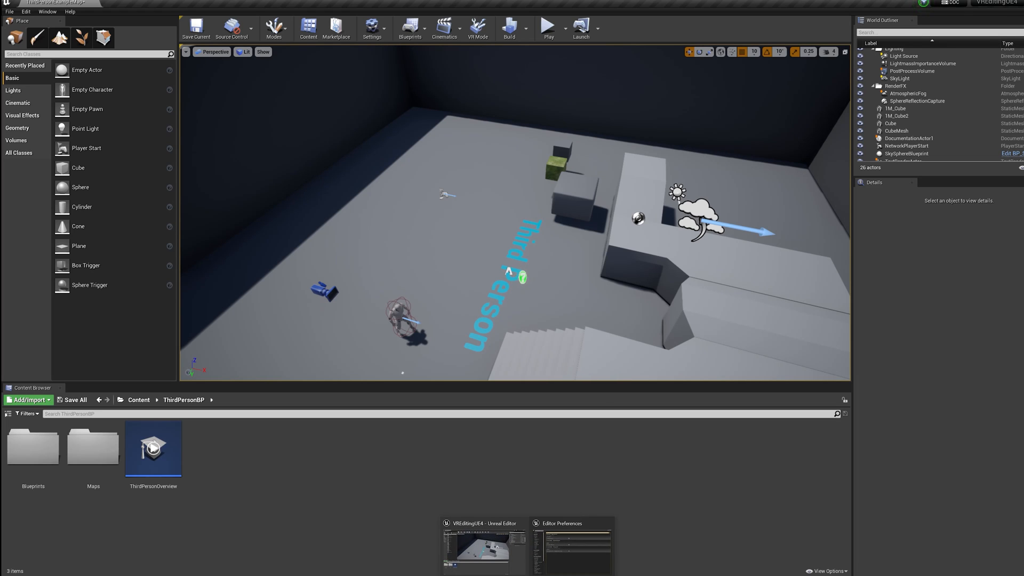
left_click(555, 575)
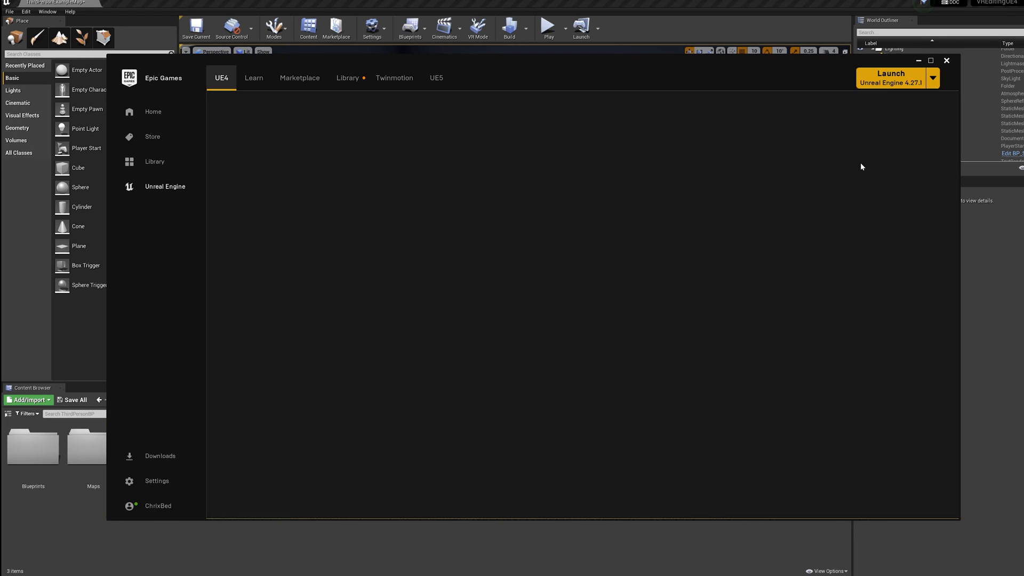
left_click(933, 78)
left_click(908, 94)
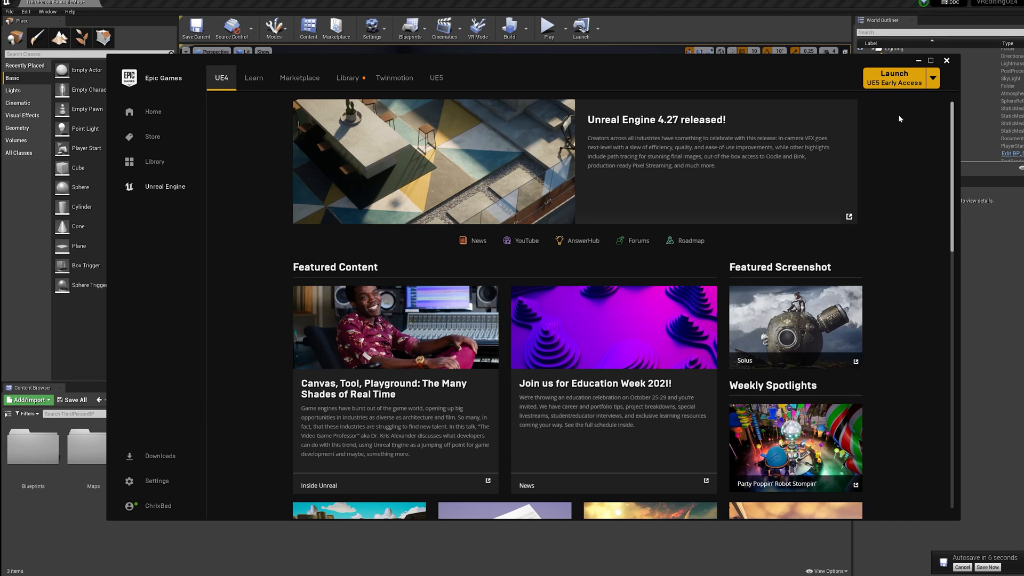
left_click(896, 87)
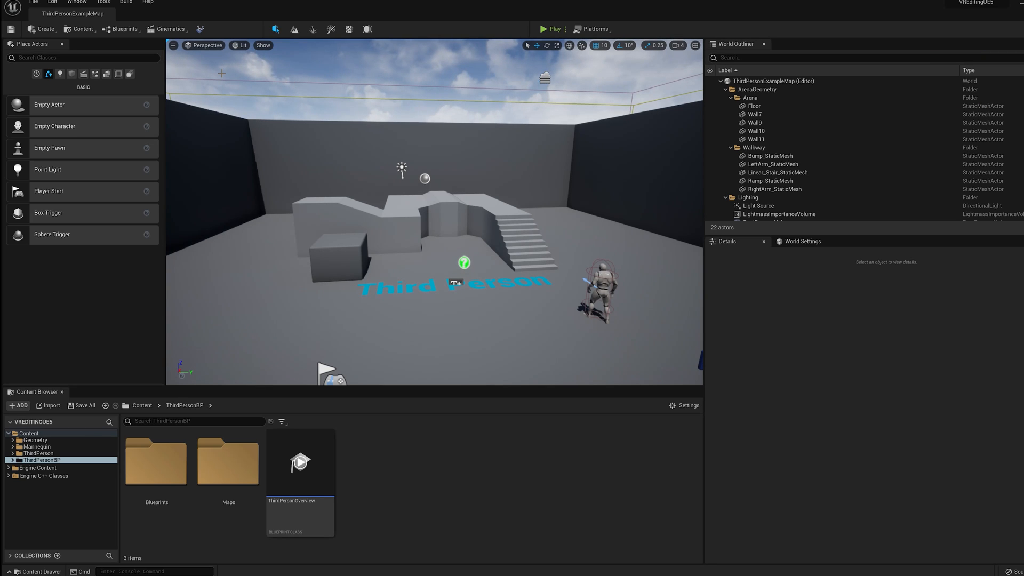
left_click(200, 29)
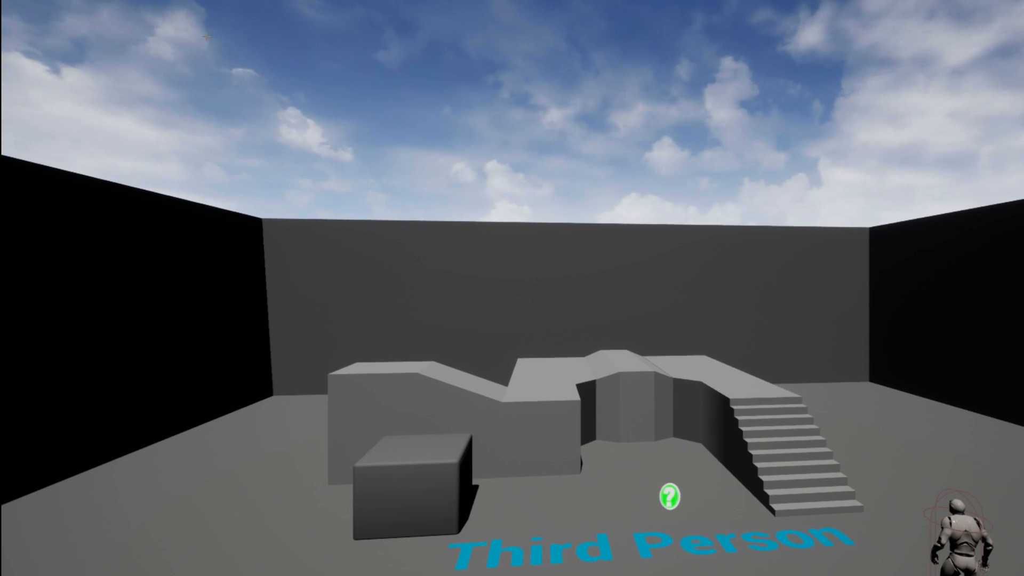